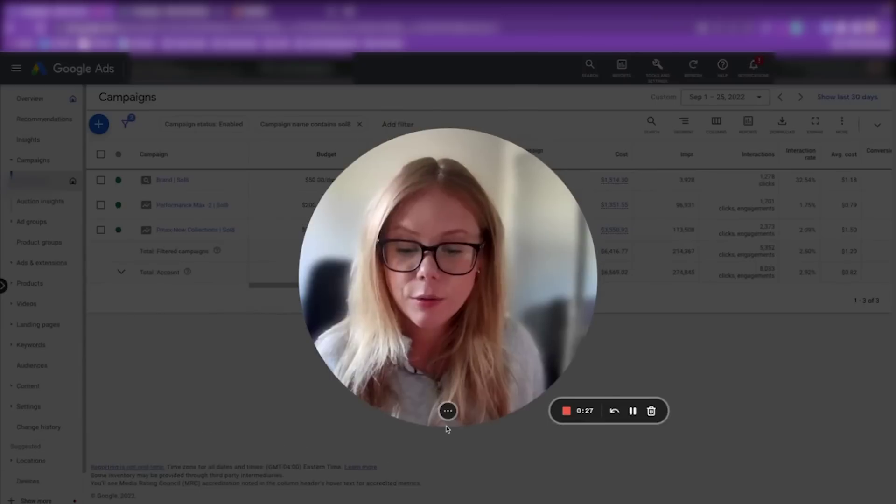
- Open the Shopping - MC ID predefined report, keeping its Sep 19–25, 2022 date range
{"action": "left_click", "coordinate": [448, 426]}
{"action": "left_click", "coordinate": [434, 413]}
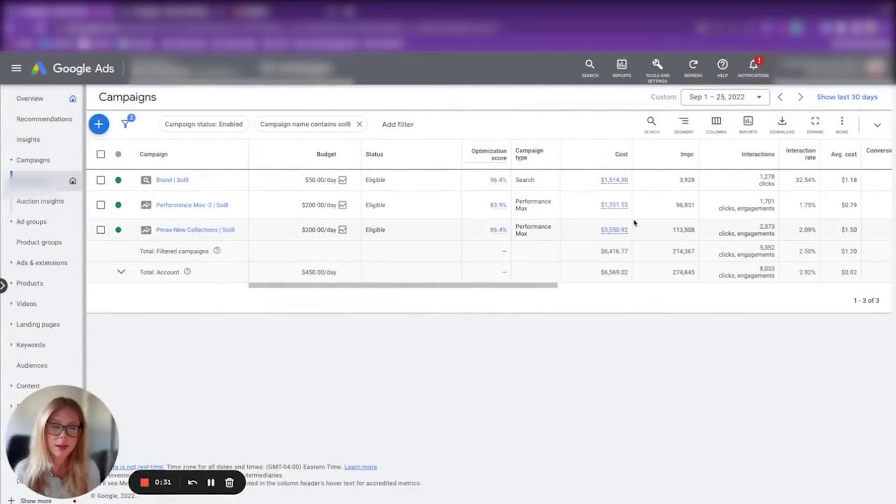
{"action": "left_click", "coordinate": [621, 66]}
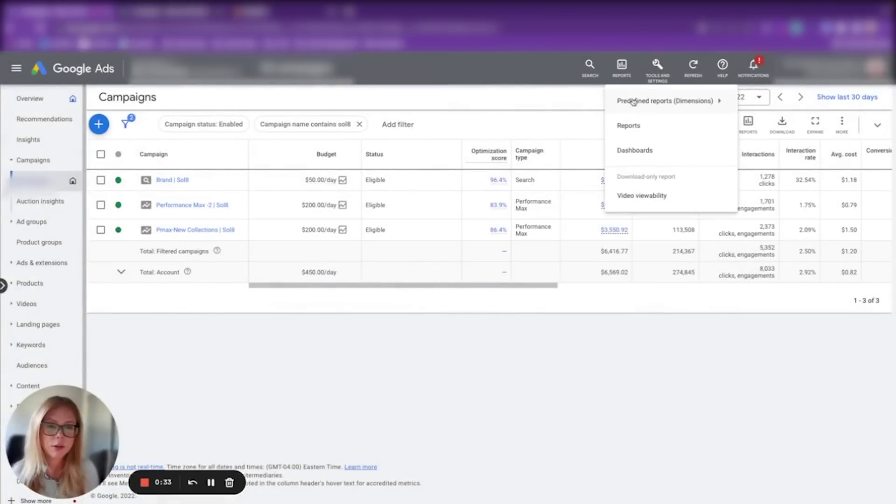
{"action": "mouse_move", "coordinate": [633, 107]}
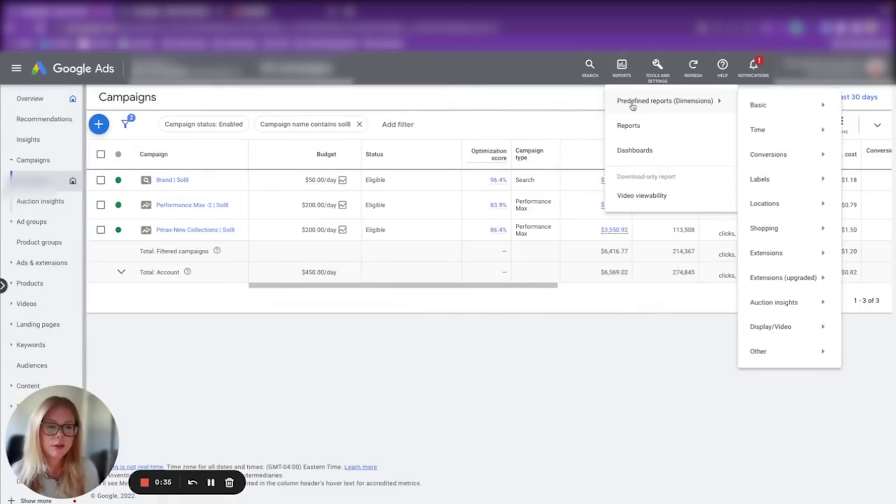
{"action": "mouse_move", "coordinate": [786, 229]}
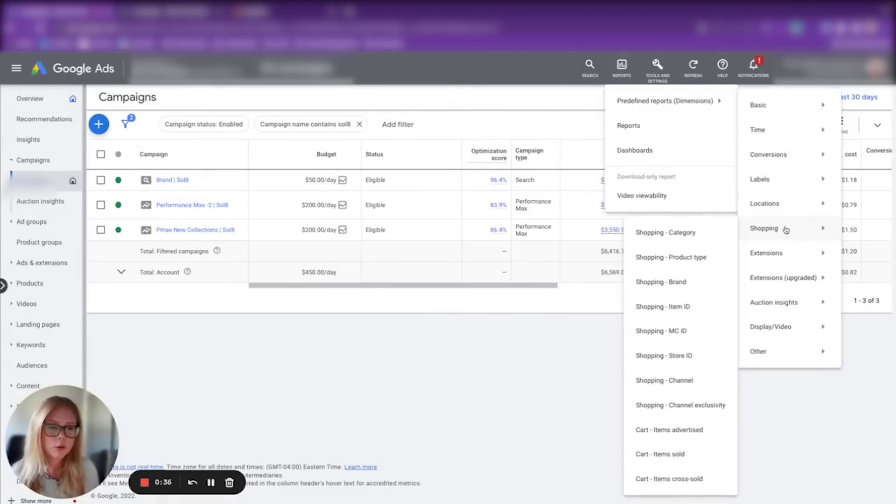
{"action": "left_click", "coordinate": [662, 332]}
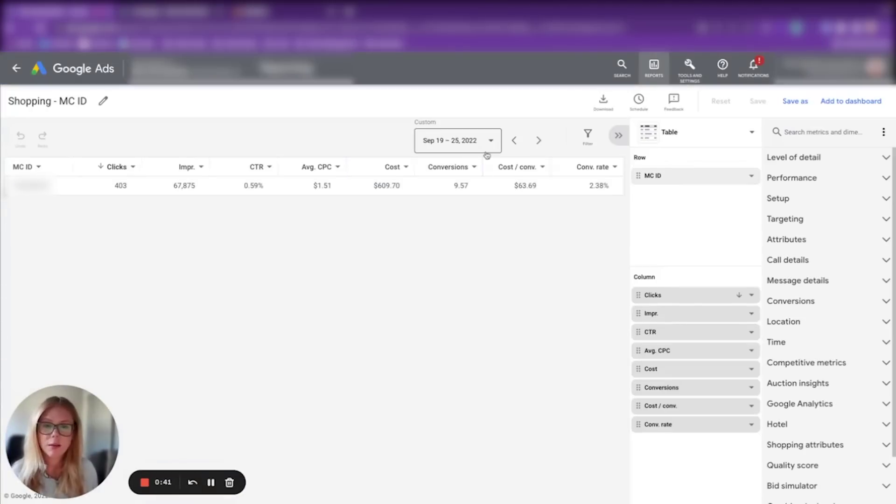
{"action": "left_click", "coordinate": [488, 145]}
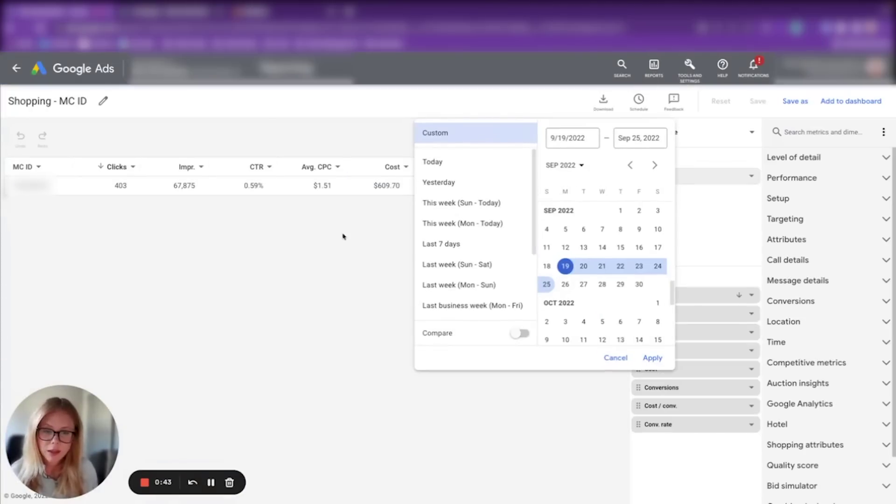
{"action": "left_click", "coordinate": [334, 271]}
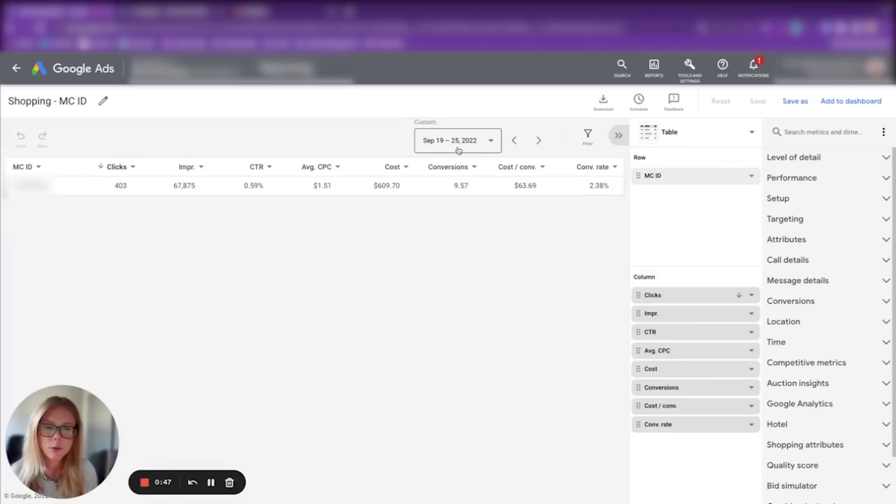
- Add Campaign to the report rows and filter to campaign names containing 'pmax'
{"action": "left_click", "coordinate": [848, 155]}
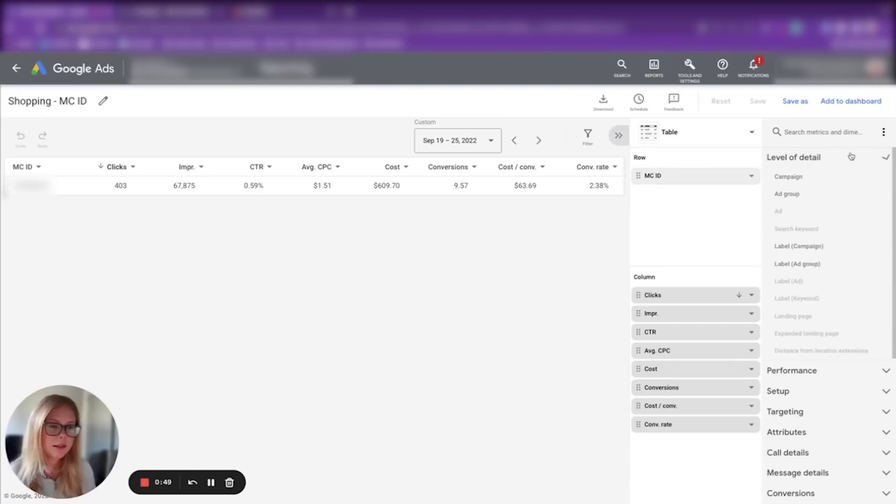
{"action": "left_click", "coordinate": [789, 182]}
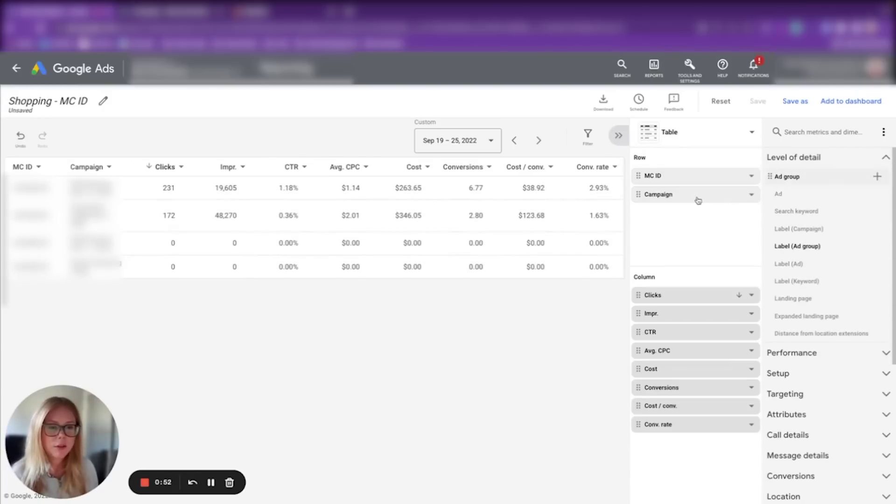
{"action": "left_click", "coordinate": [588, 135]}
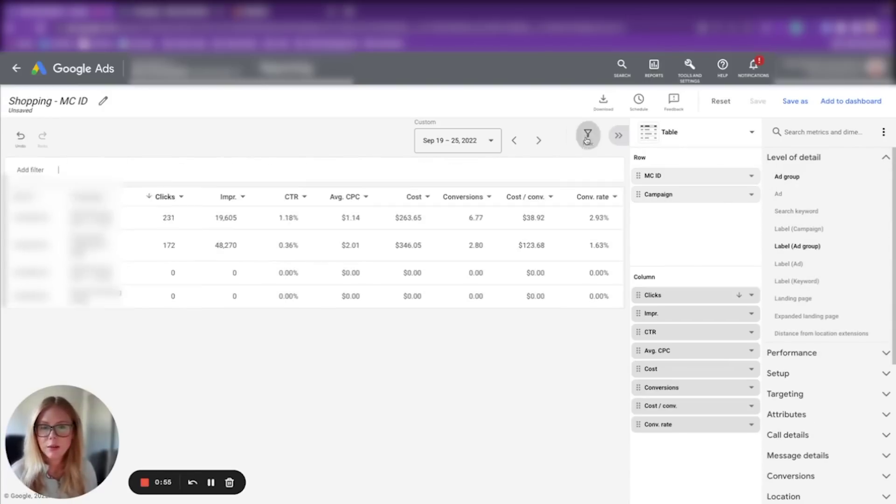
{"action": "scroll", "coordinate": [122, 260], "scroll_direction": "down", "scroll_amount": 5}
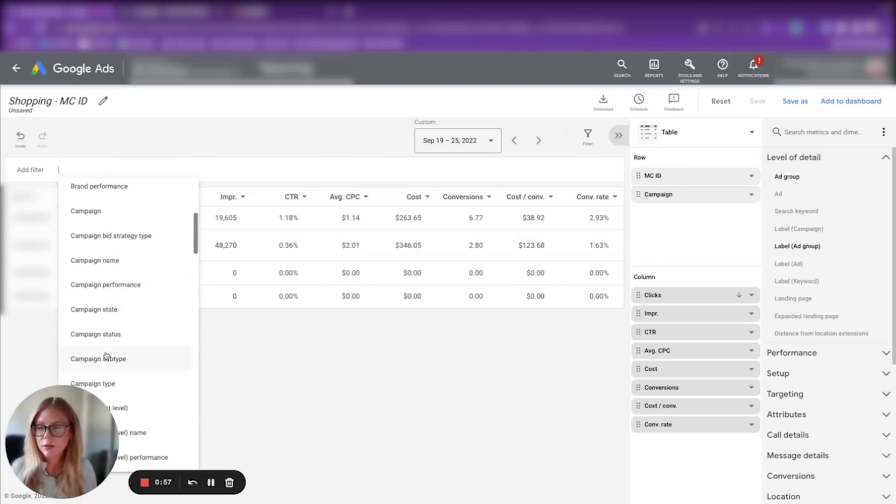
{"action": "scroll", "coordinate": [120, 286], "scroll_direction": "down", "scroll_amount": 2}
{"action": "scroll", "coordinate": [120, 282], "scroll_direction": "up", "scroll_amount": 4}
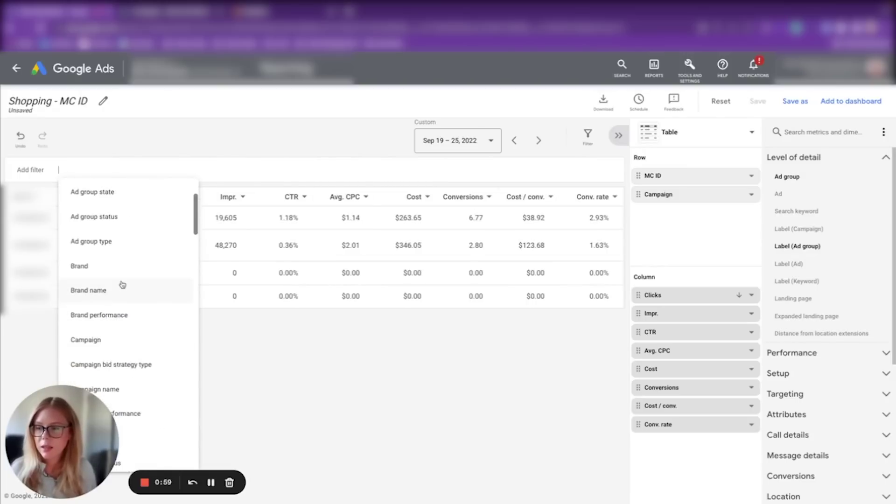
{"action": "scroll", "coordinate": [99, 299], "scroll_direction": "down", "scroll_amount": 2}
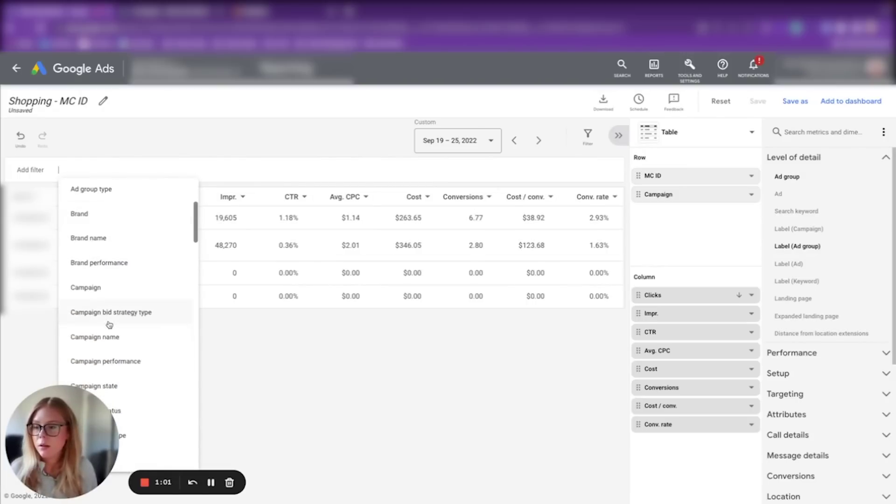
{"action": "left_click", "coordinate": [105, 342]}
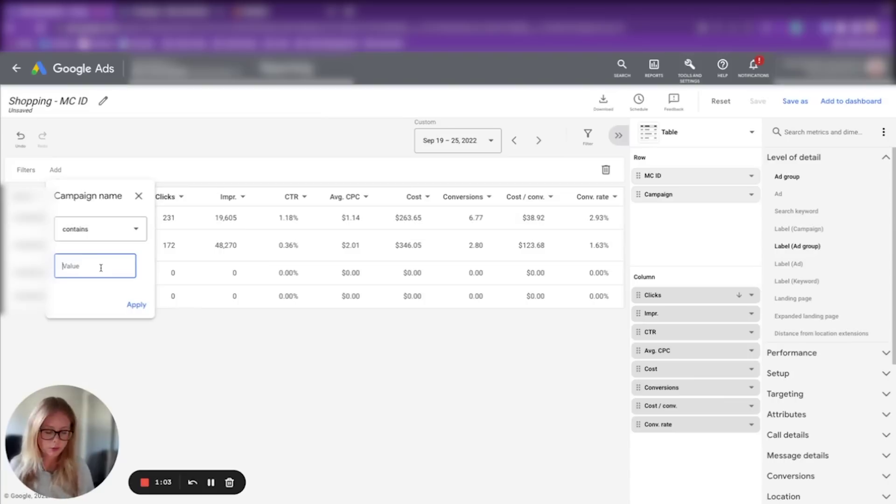
{"action": "key", "text": "Return"}
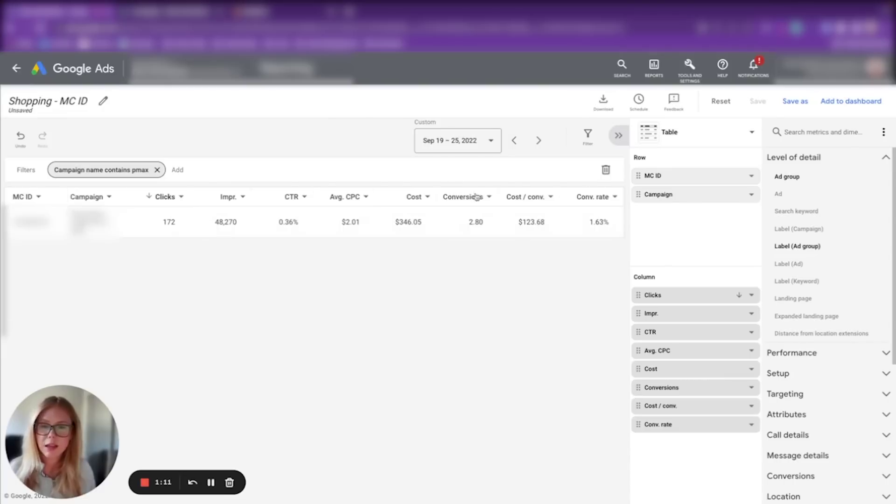
- Highlight the pmax campaign's 2.80 conversions value
{"action": "left_click_drag", "start_coordinate": [468, 223], "coordinate": [488, 224]}
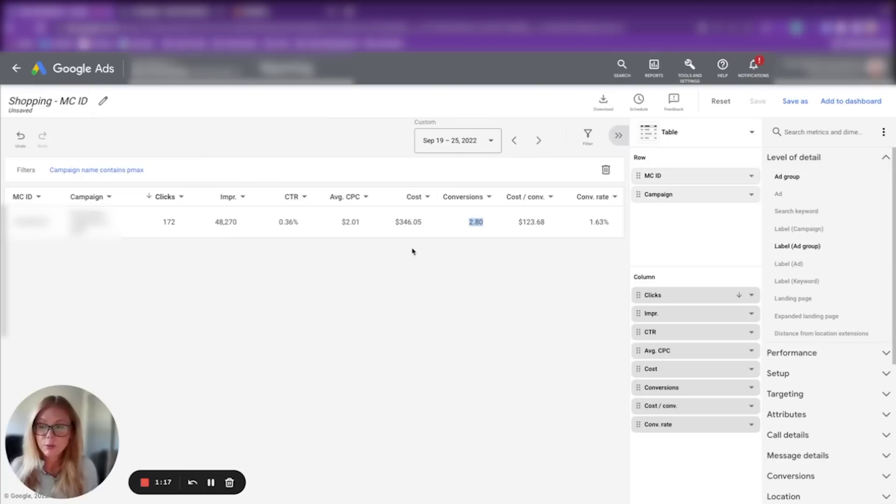
{"action": "left_click", "coordinate": [469, 224]}
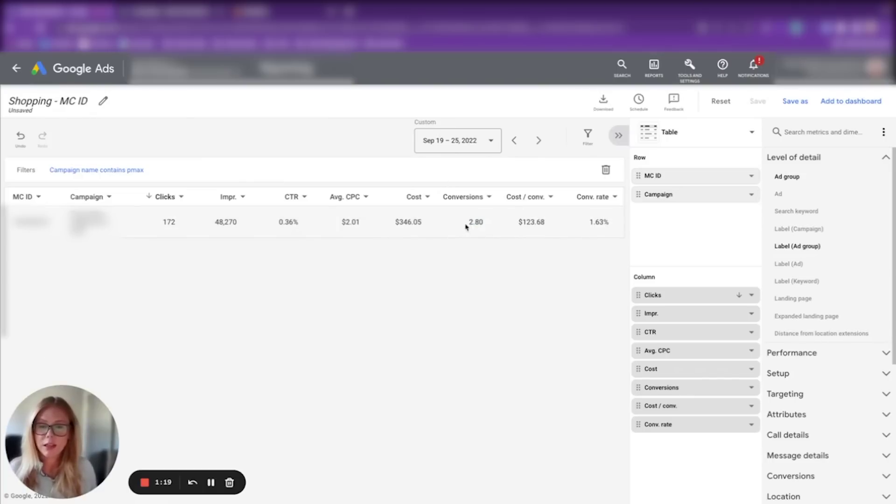
{"action": "double_click", "coordinate": [465, 226]}
{"action": "left_click", "coordinate": [478, 250]}
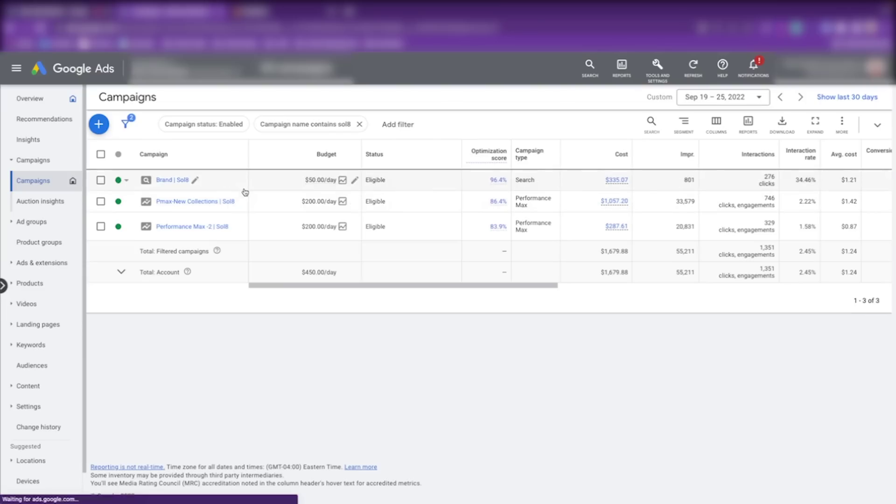
- Open the Insights page of the Pmax-New Collections | Sol8 campaign
{"action": "left_click", "coordinate": [184, 202]}
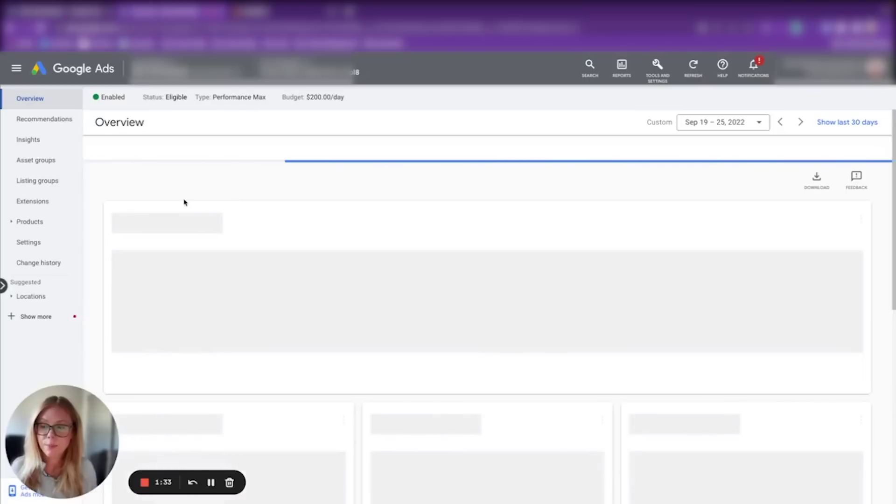
{"action": "left_click", "coordinate": [33, 185]}
{"action": "left_click", "coordinate": [28, 144]}
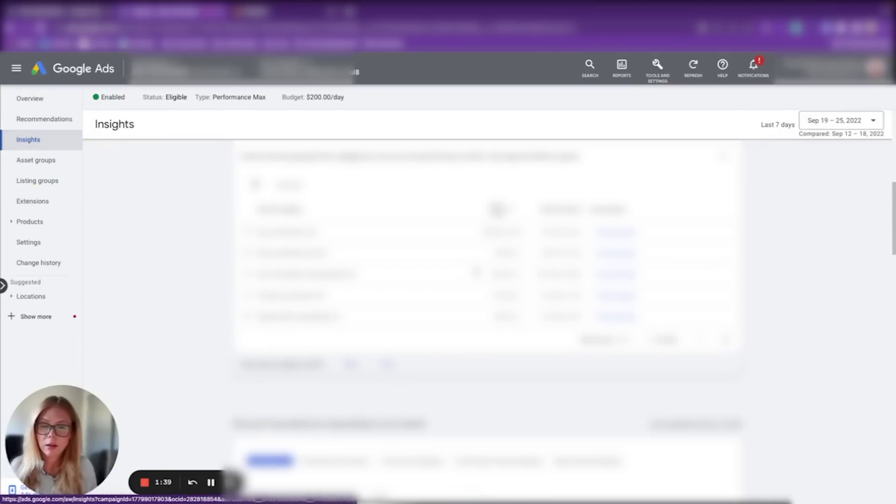
- Rank search categories by Conversions and show 10 rows per page
{"action": "scroll", "coordinate": [570, 200], "scroll_direction": "down", "scroll_amount": 4}
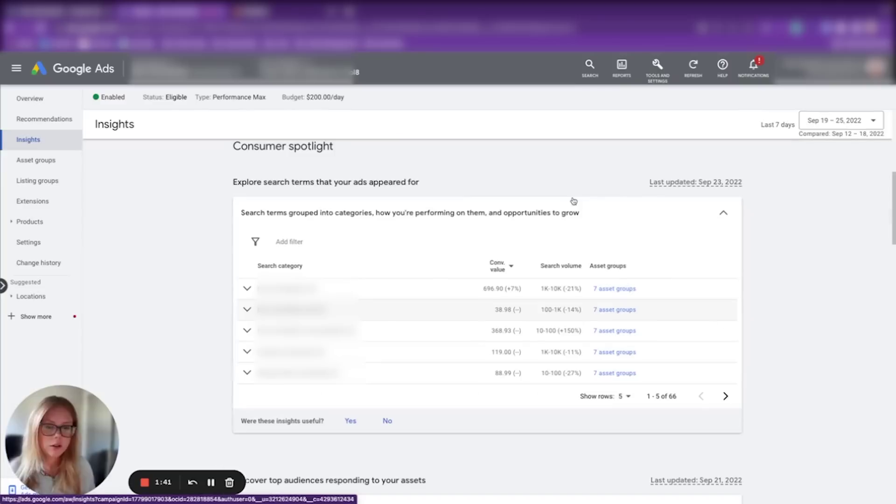
{"action": "left_click", "coordinate": [500, 266]}
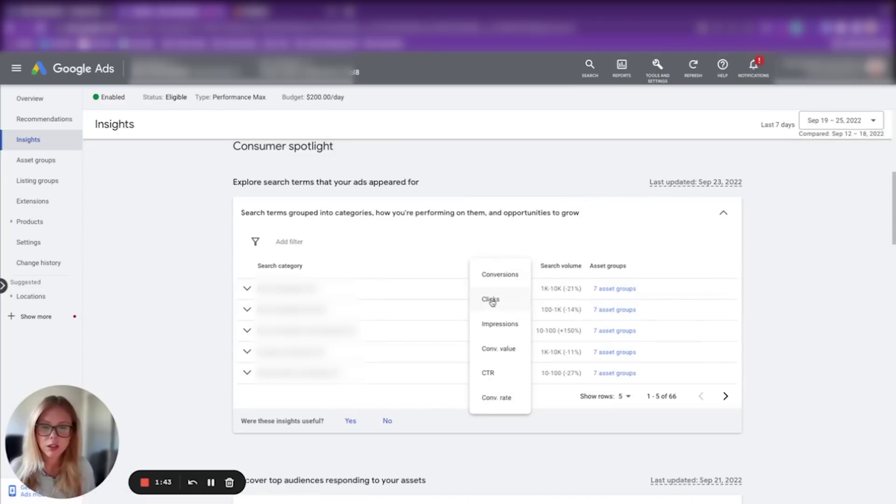
{"action": "left_click", "coordinate": [494, 274]}
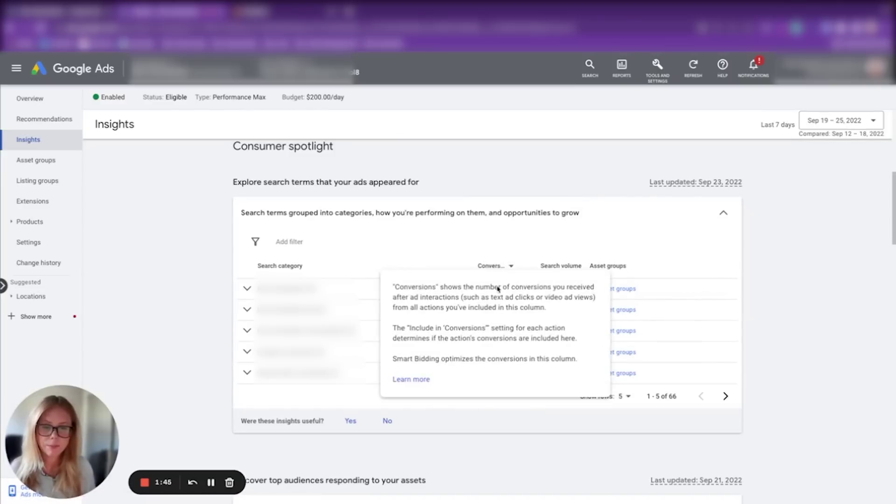
{"action": "left_click", "coordinate": [624, 396]}
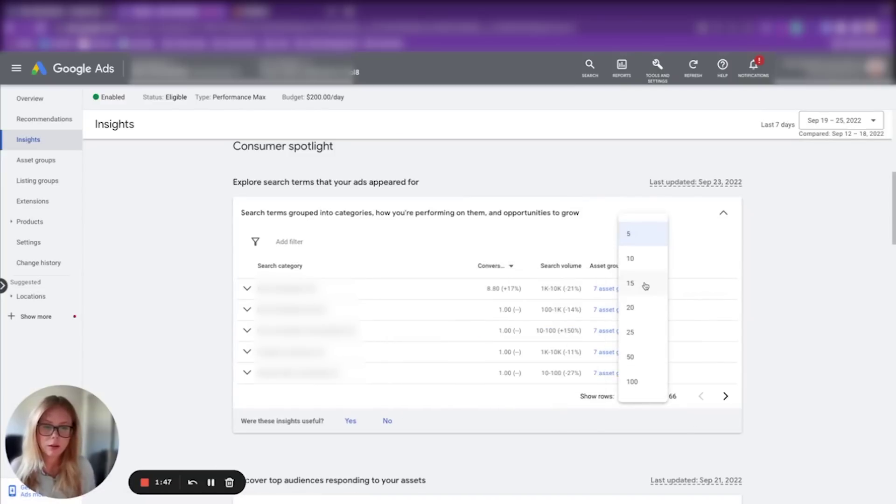
{"action": "left_click", "coordinate": [645, 267]}
{"action": "scroll", "coordinate": [546, 350], "scroll_direction": "down", "scroll_amount": 1}
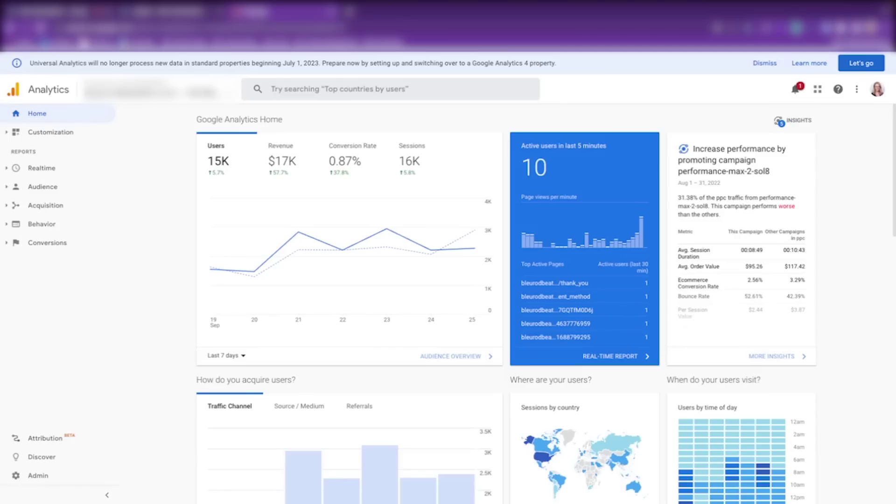
- Open the first project listed under All Attribution Projects
{"action": "left_click_drag", "start_coordinate": [71, 428], "coordinate": [77, 236]}
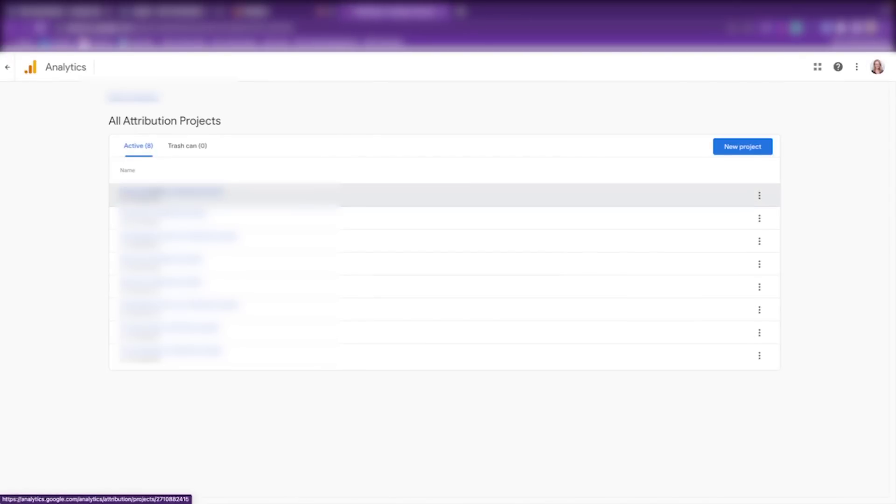
{"action": "left_click", "coordinate": [168, 192]}
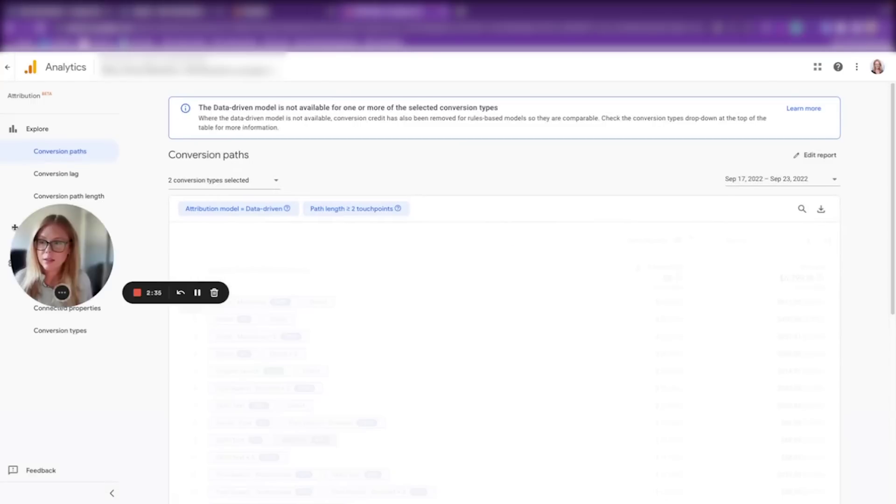
{"action": "left_click_drag", "start_coordinate": [18, 252], "coordinate": [56, 437]}
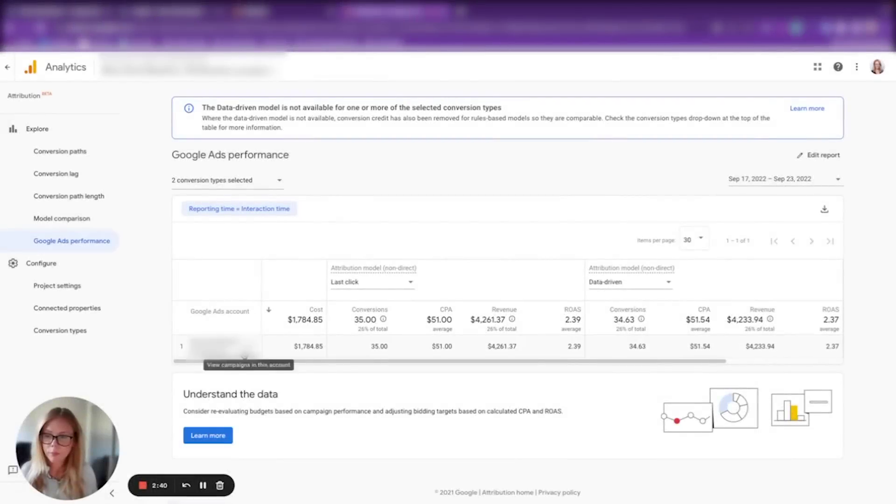
- Drill from the account into its campaigns and set the range to Sep 19–25, 2022
{"action": "left_click", "coordinate": [244, 355]}
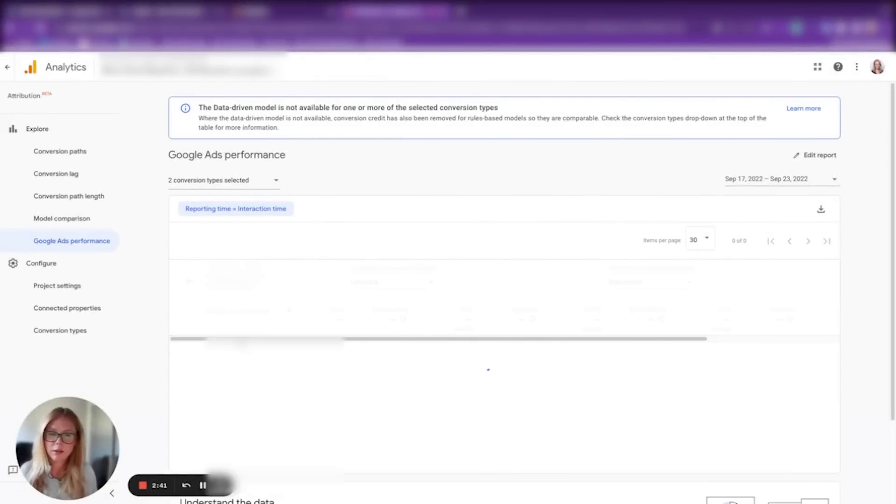
{"action": "left_click", "coordinate": [772, 180]}
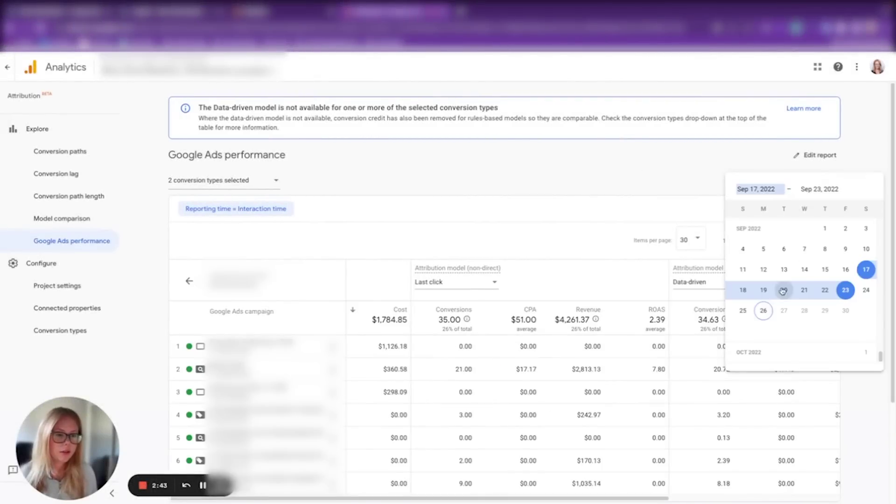
{"action": "left_click", "coordinate": [764, 289]}
{"action": "left_click", "coordinate": [743, 311]}
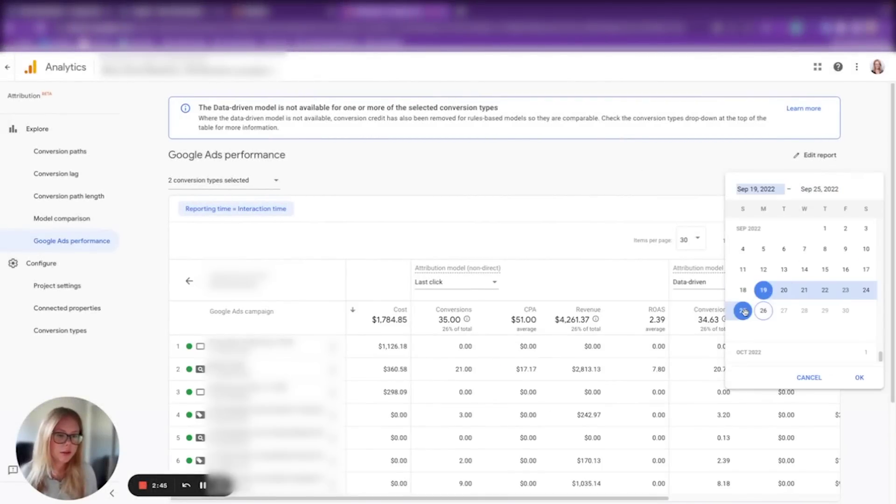
{"action": "left_click", "coordinate": [861, 379]}
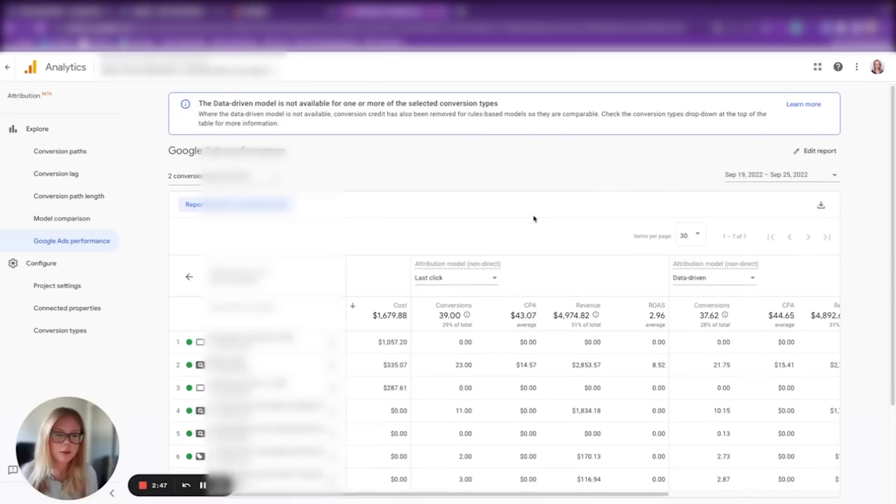
- Highlight the 7903 campaign ID ending in rows 1, 4 and 6
{"action": "scroll", "coordinate": [534, 218], "scroll_direction": "down", "scroll_amount": 3}
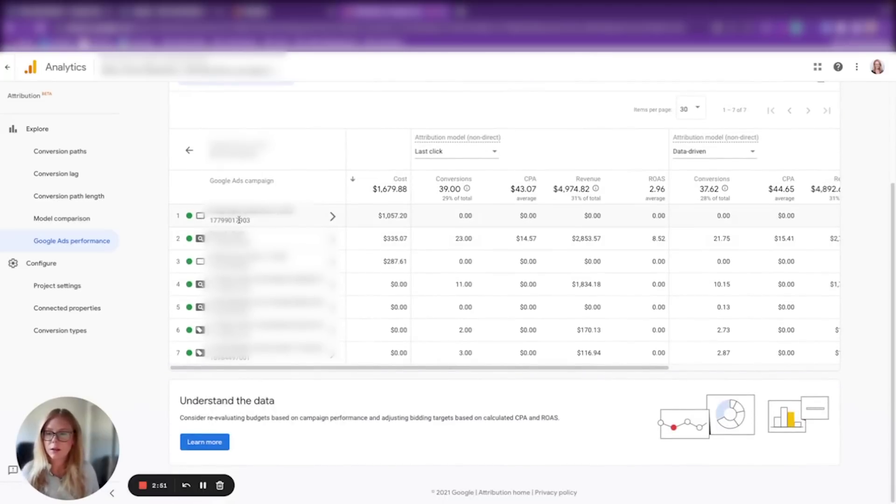
{"action": "left_click_drag", "start_coordinate": [234, 219], "coordinate": [207, 225]}
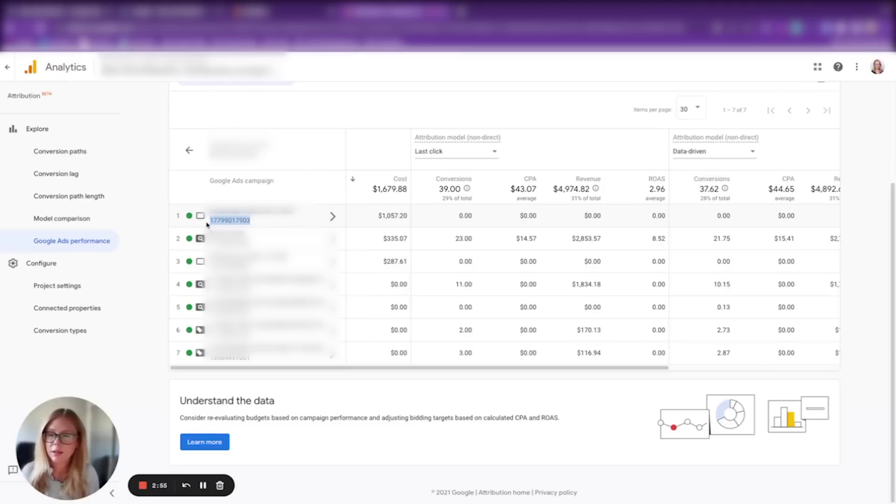
{"action": "left_click", "coordinate": [239, 221]}
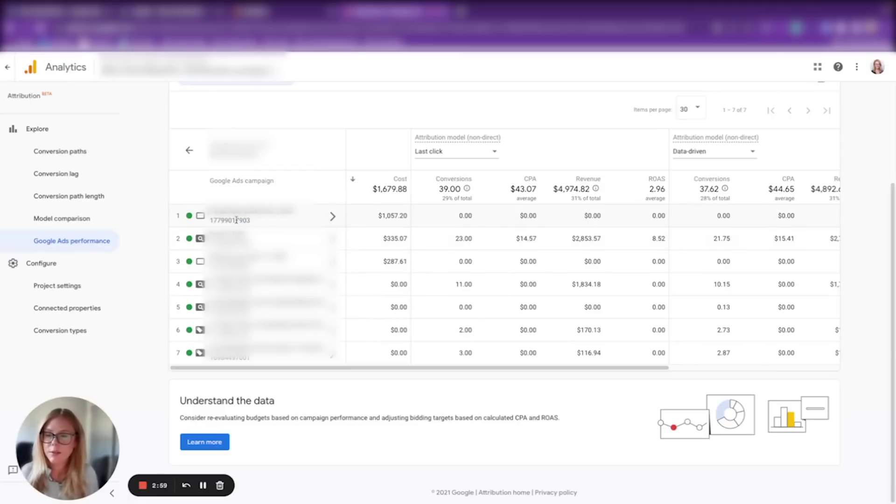
{"action": "left_click_drag", "start_coordinate": [236, 221], "coordinate": [258, 223]}
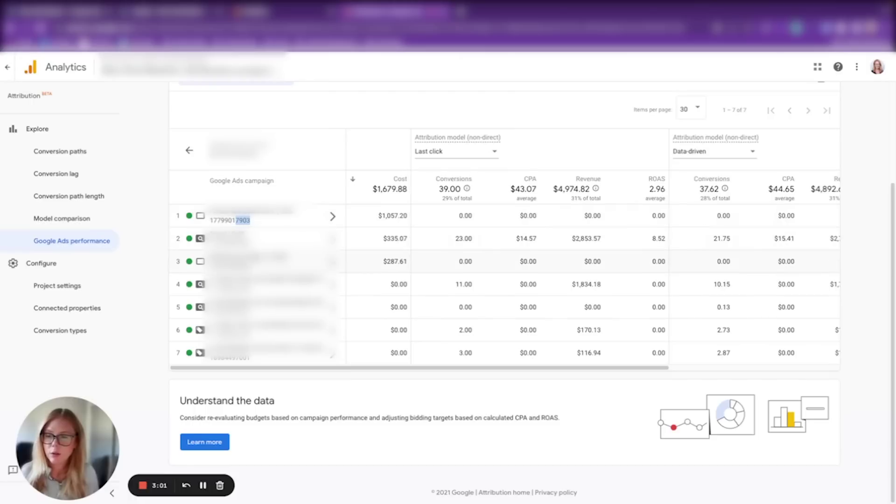
{"action": "left_click_drag", "start_coordinate": [235, 280], "coordinate": [251, 280]}
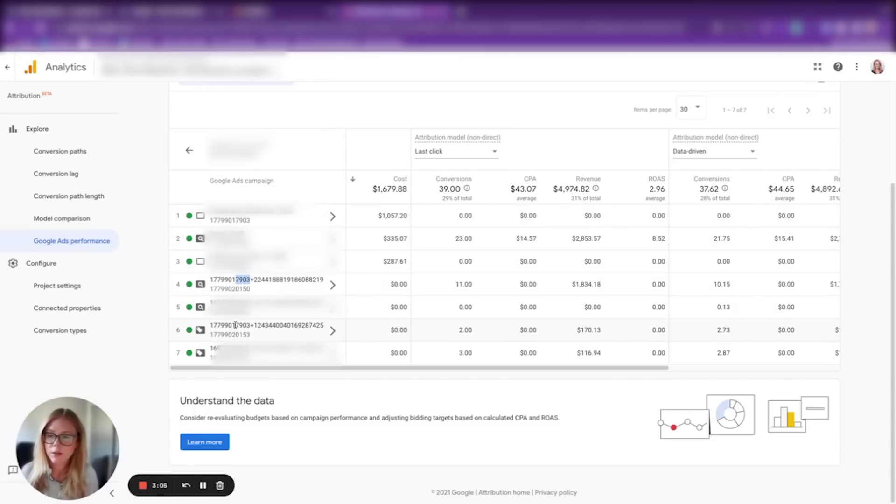
{"action": "left_click_drag", "start_coordinate": [235, 325], "coordinate": [249, 327]}
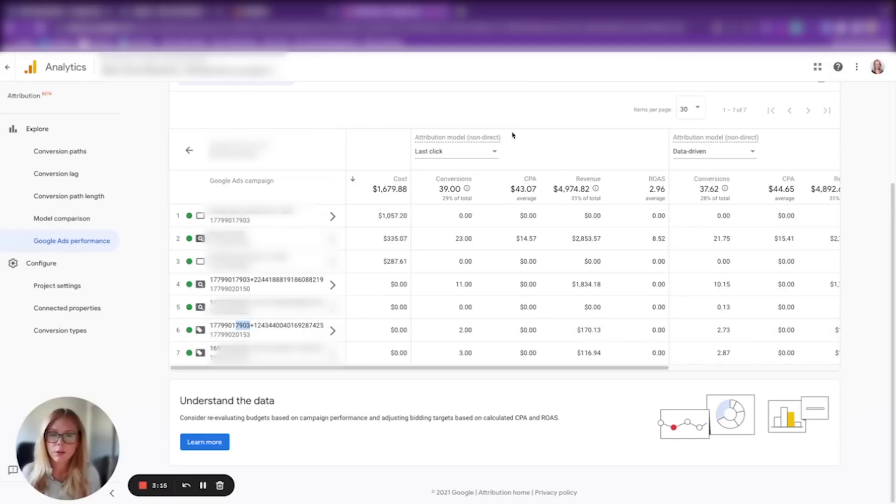
- Switch the first attribution model to Data-driven and mark row 6's 2.73 conversions
{"action": "left_click", "coordinate": [493, 153]}
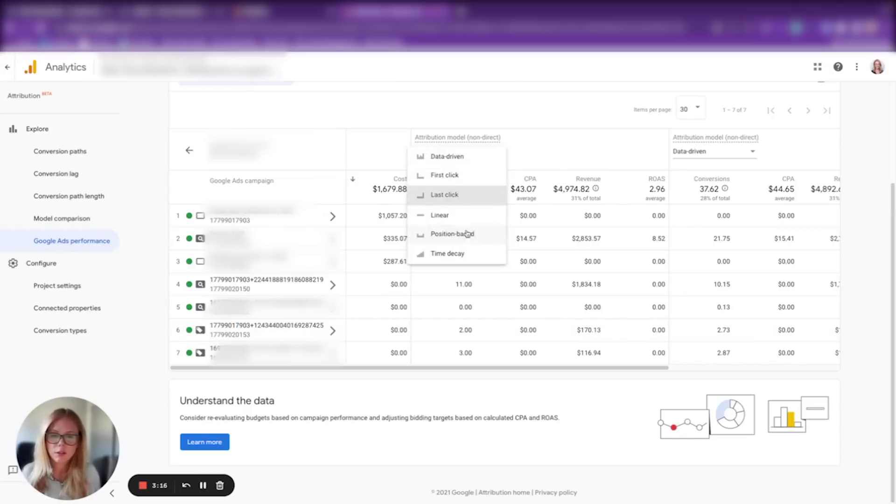
{"action": "left_click", "coordinate": [440, 157]}
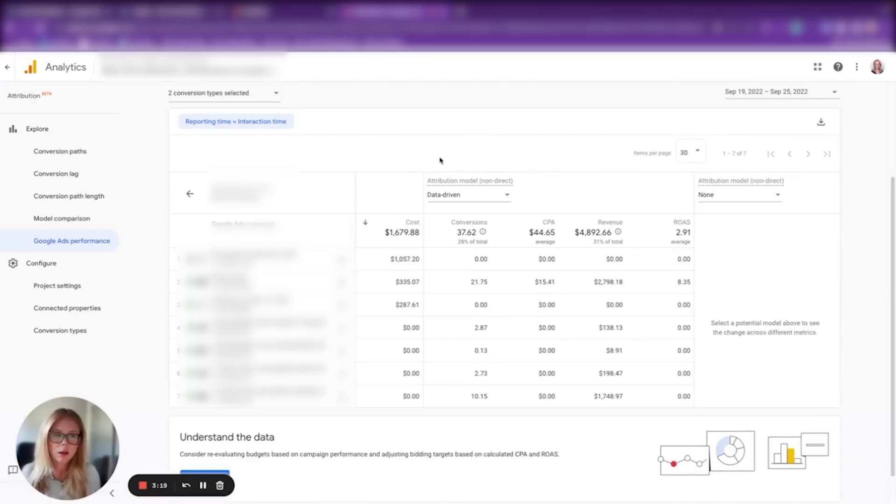
{"action": "scroll", "coordinate": [315, 191], "scroll_direction": "down", "scroll_amount": 2}
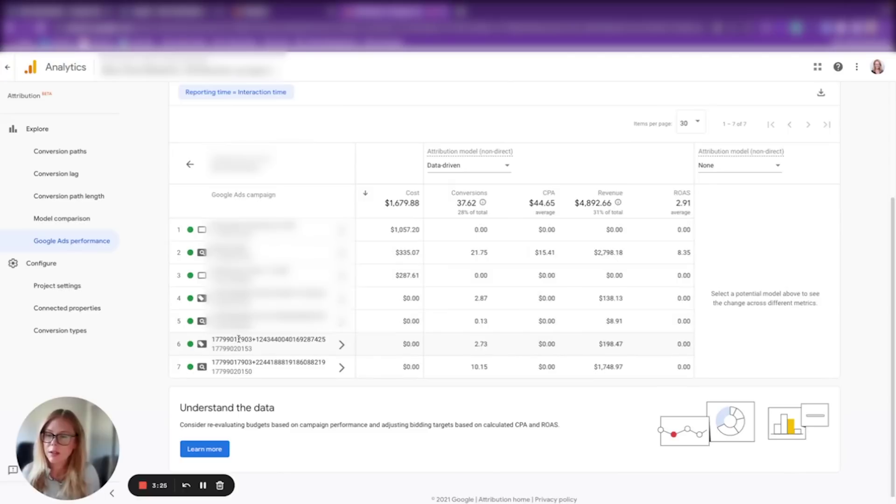
{"action": "left_click_drag", "start_coordinate": [238, 339], "coordinate": [252, 339]}
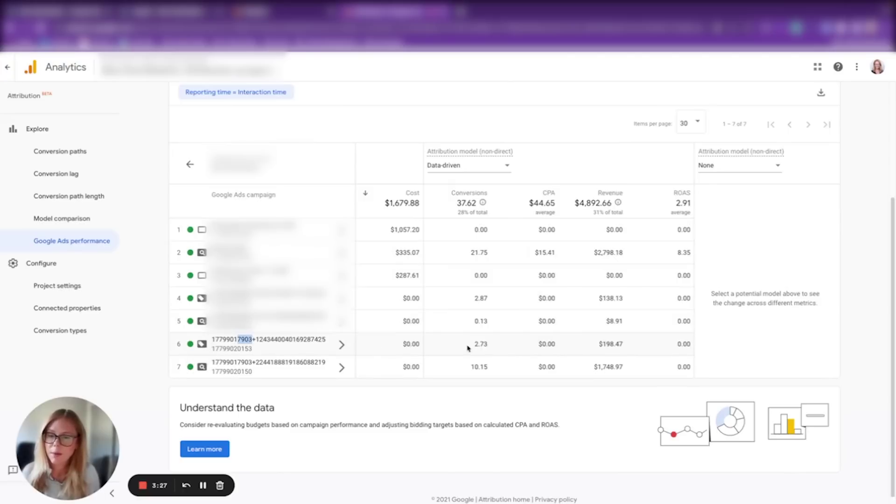
{"action": "left_click_drag", "start_coordinate": [469, 346], "coordinate": [493, 347]}
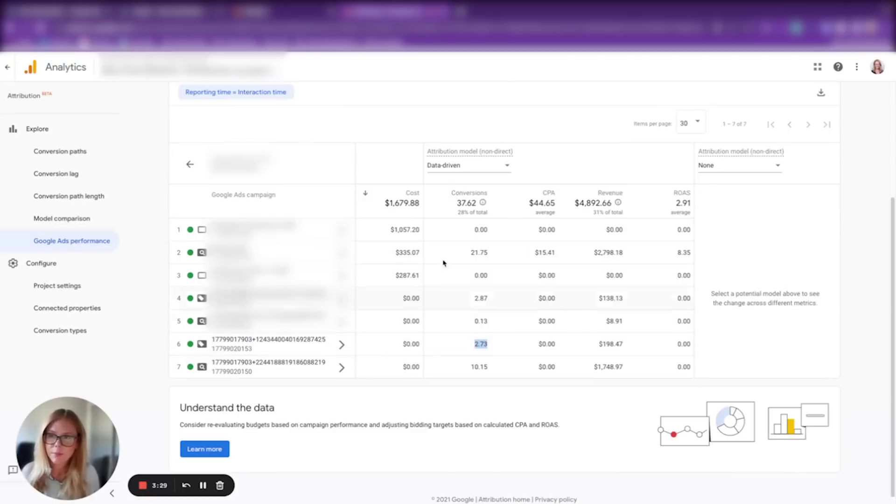
- Select the 2.80 pmax conversions in the Google Ads MC ID report, then return to Analytics
{"action": "key", "text": "ctrl+Tab"}
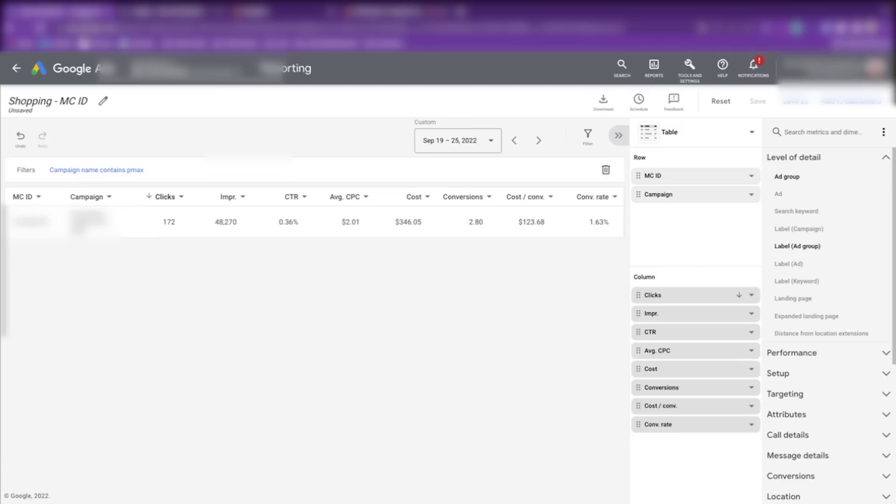
{"action": "left_click_drag", "start_coordinate": [485, 232], "coordinate": [469, 232]}
{"action": "left_click", "coordinate": [469, 233]}
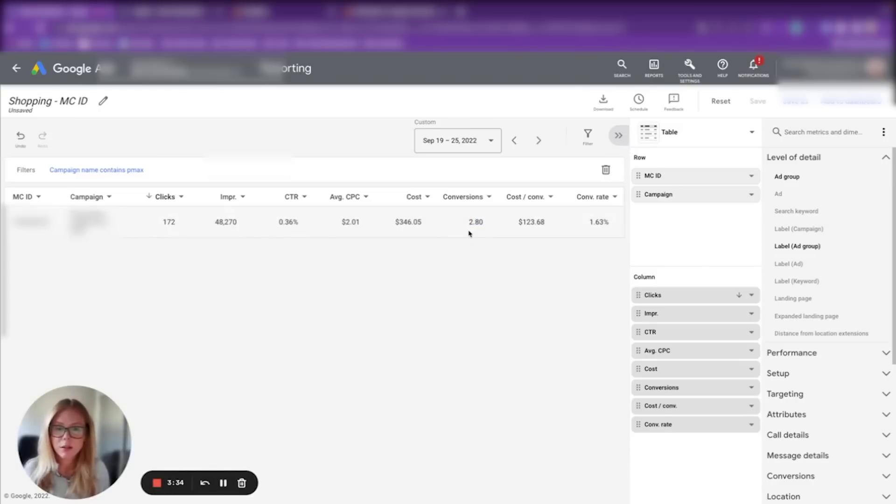
{"action": "double_click", "coordinate": [469, 226]}
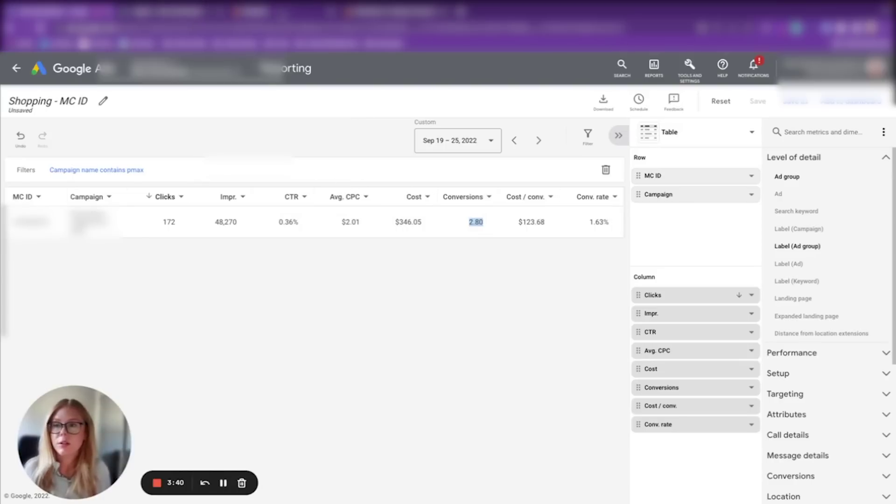
{"action": "left_click", "coordinate": [394, 12]}
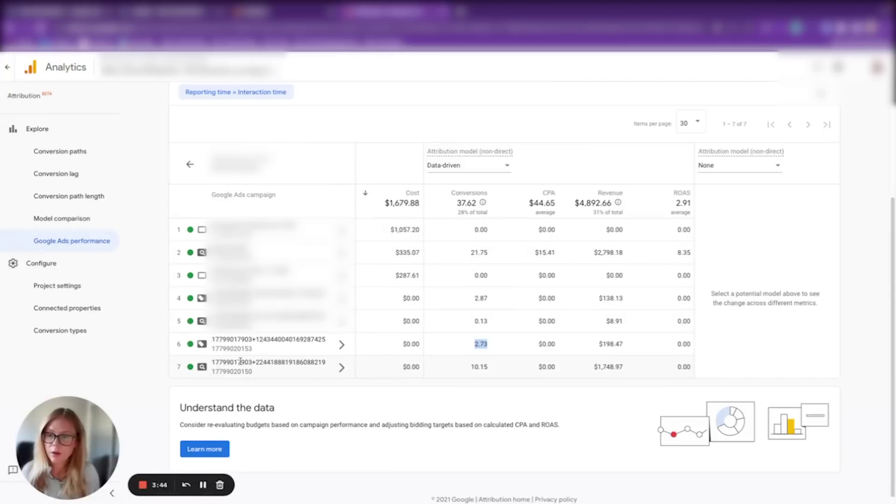
- Select row 7's 10.15 data-driven conversions, then return to the Google Ads Shopping - MC ID report
{"action": "left_click_drag", "start_coordinate": [237, 361], "coordinate": [267, 362]}
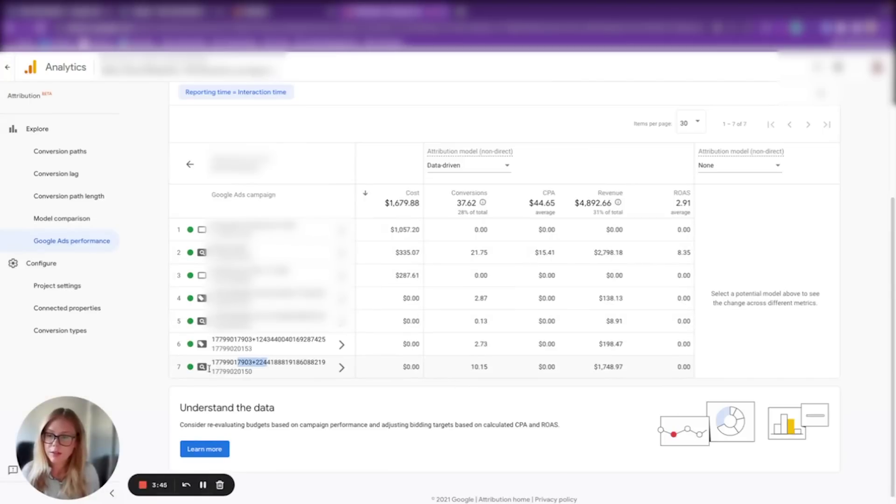
{"action": "left_click", "coordinate": [471, 365]}
{"action": "left_click_drag", "start_coordinate": [472, 365], "coordinate": [498, 368]}
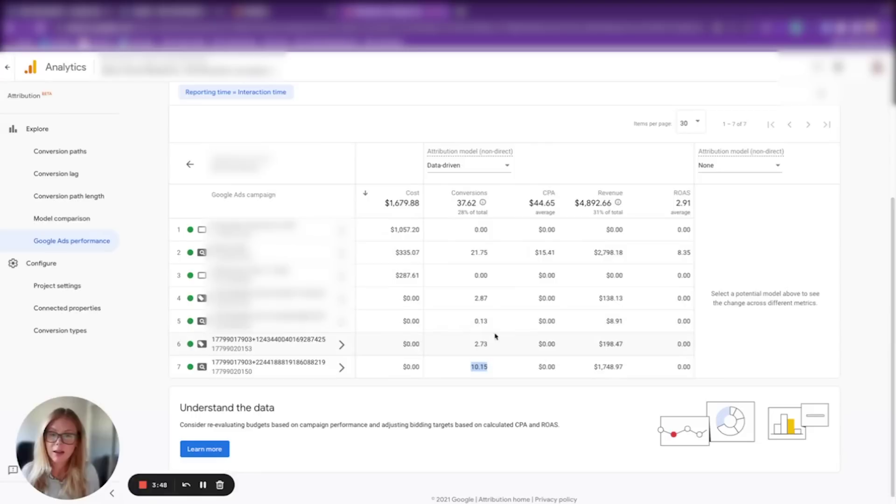
{"action": "left_click", "coordinate": [492, 367]}
{"action": "left_click_drag", "start_coordinate": [469, 366], "coordinate": [479, 366]}
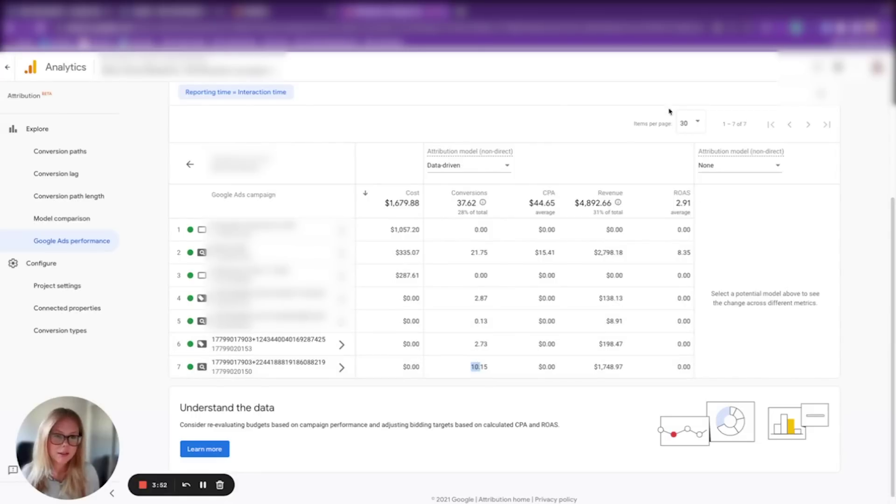
{"action": "scroll", "coordinate": [589, 167], "scroll_direction": "up", "scroll_amount": 2}
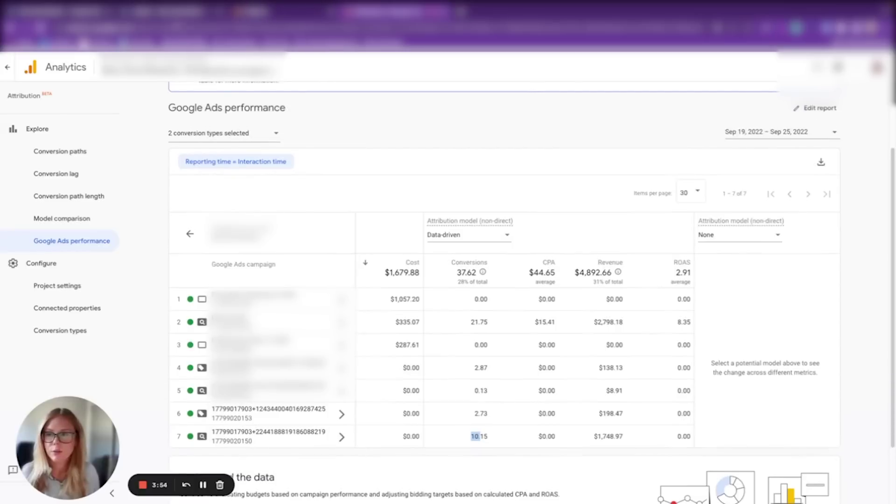
{"action": "key", "text": "ctrl+Tab"}
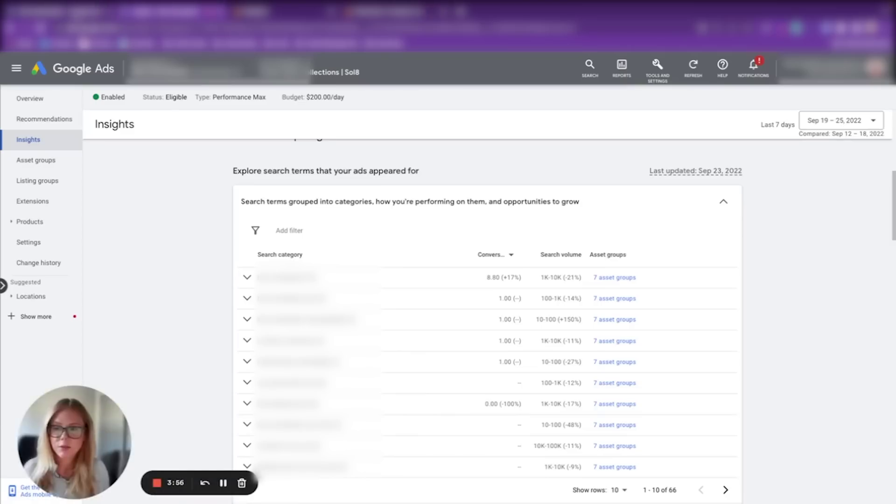
{"action": "key", "text": "ctrl+Tab"}
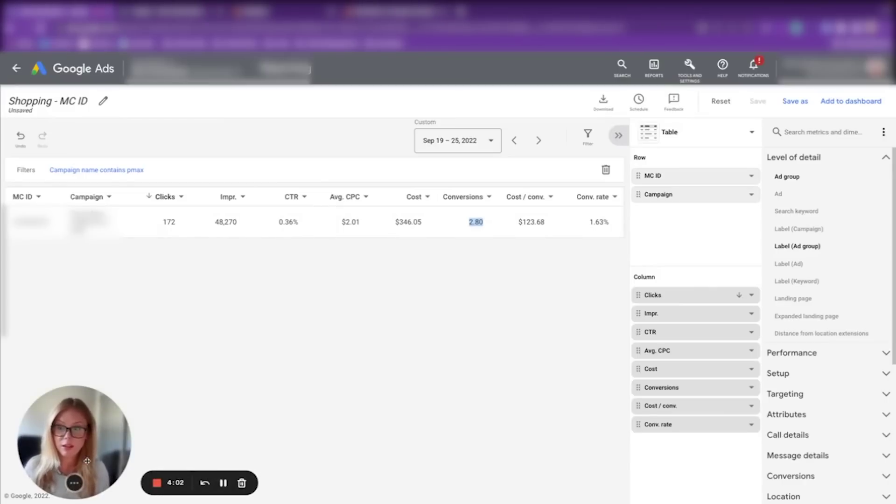
{"action": "left_click", "coordinate": [90, 483]}
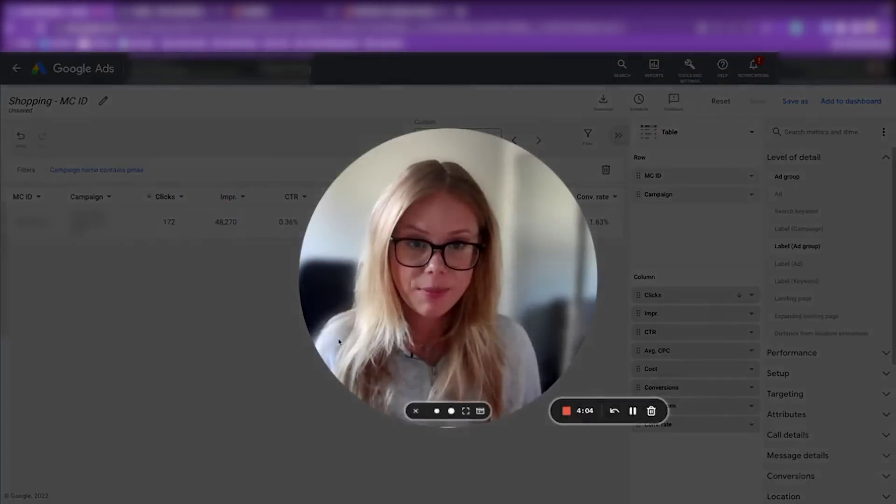